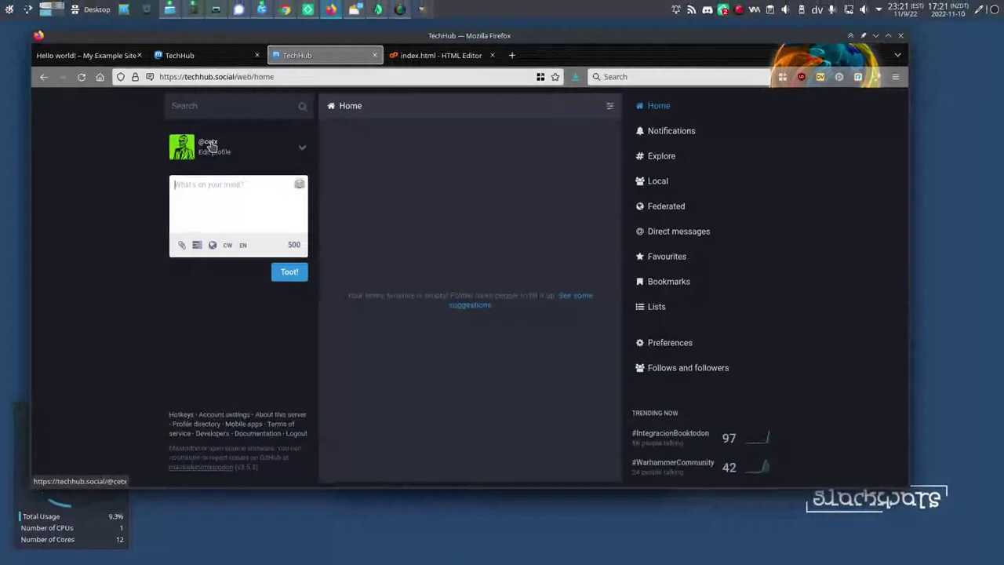
# - Open your own Mastodon profile page, which shows the verified My website field
pyautogui.click(212, 148)
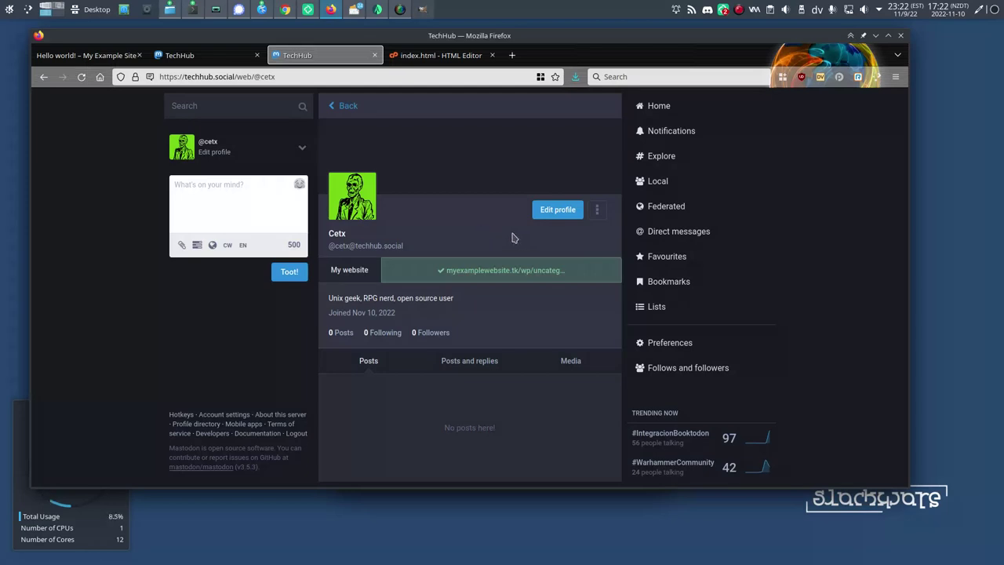
# - Add a second profile metadata row labelled HTML in Edit profile
pyautogui.click(550, 212)
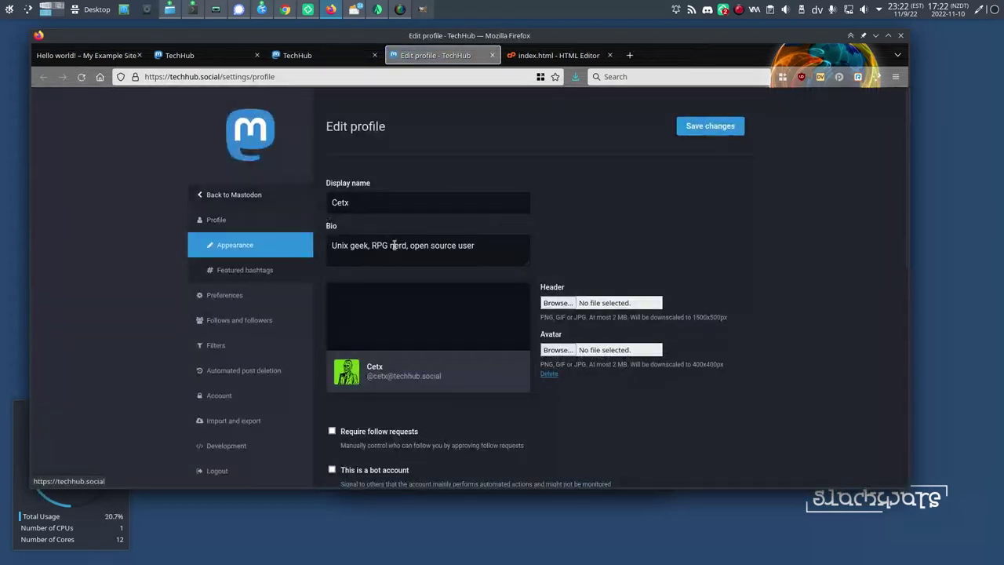
pyautogui.scroll(-5, 416, 157)
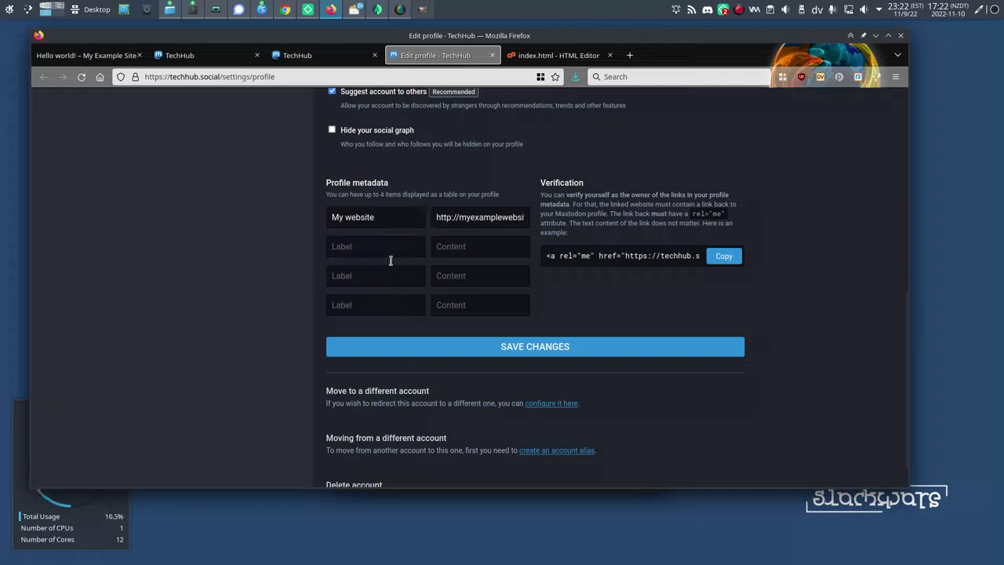
pyautogui.click(386, 213)
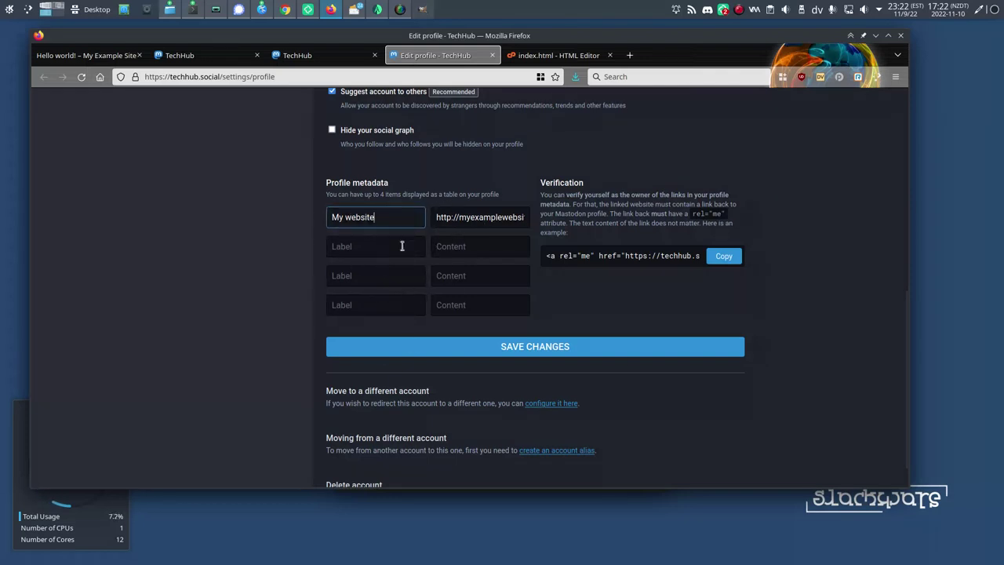
pyautogui.click(484, 223)
pyautogui.click(363, 246)
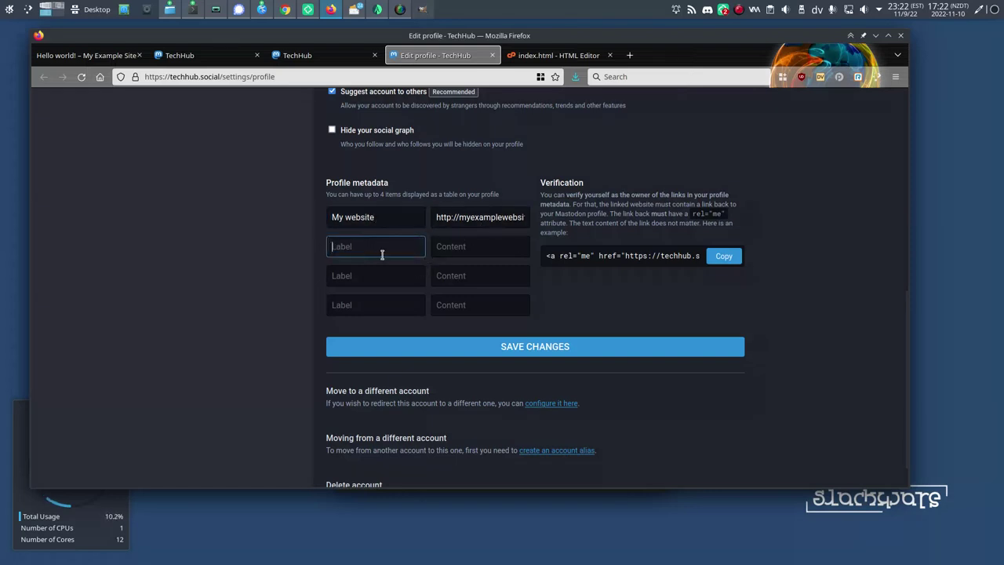
pyautogui.write('HTML')
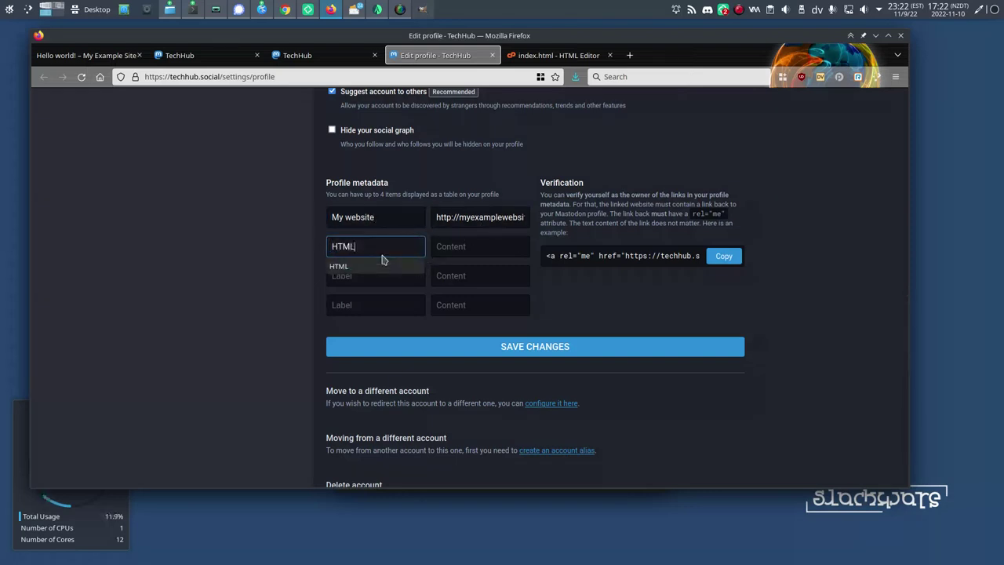
pyautogui.click(454, 248)
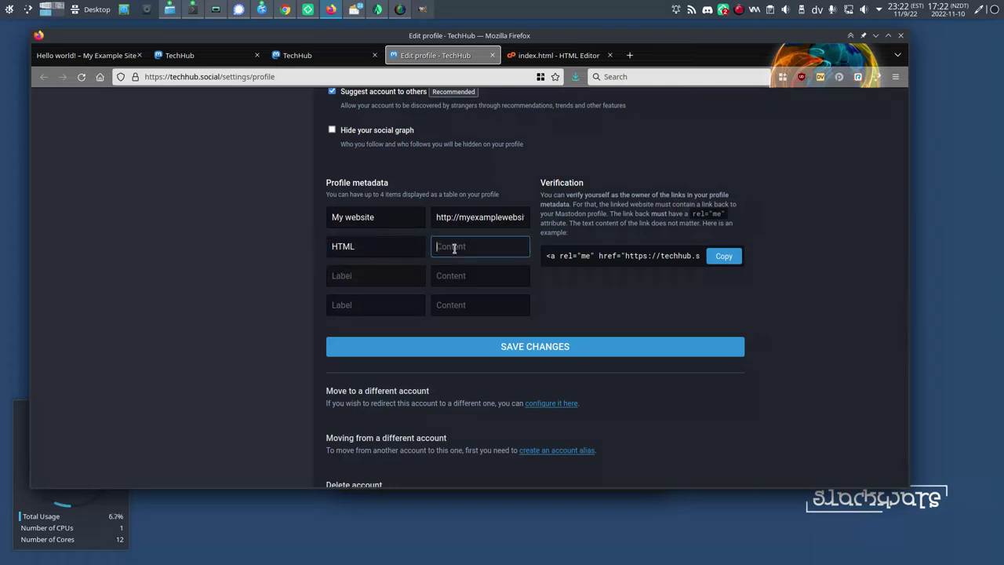
# - Copy the first row's website URL into the HTML row's content, and copy the rel="me" snippet
pyautogui.moveTo(437, 215)
pyautogui.mouseDown()
pyautogui.moveTo(541, 217)
pyautogui.moveTo(433, 216)
pyautogui.moveTo(442, 213)
pyautogui.mouseUp()
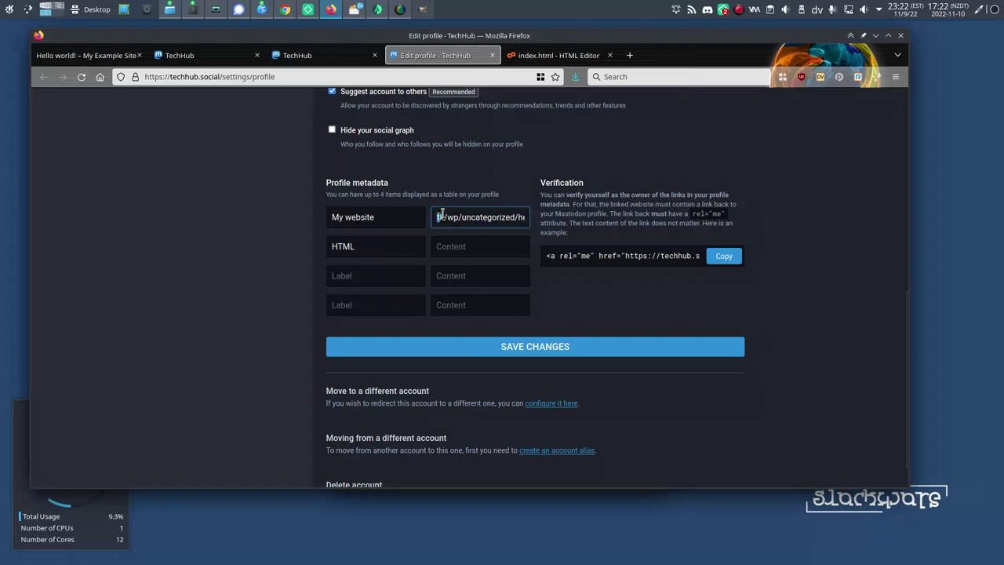
pyautogui.rightClick(440, 216)
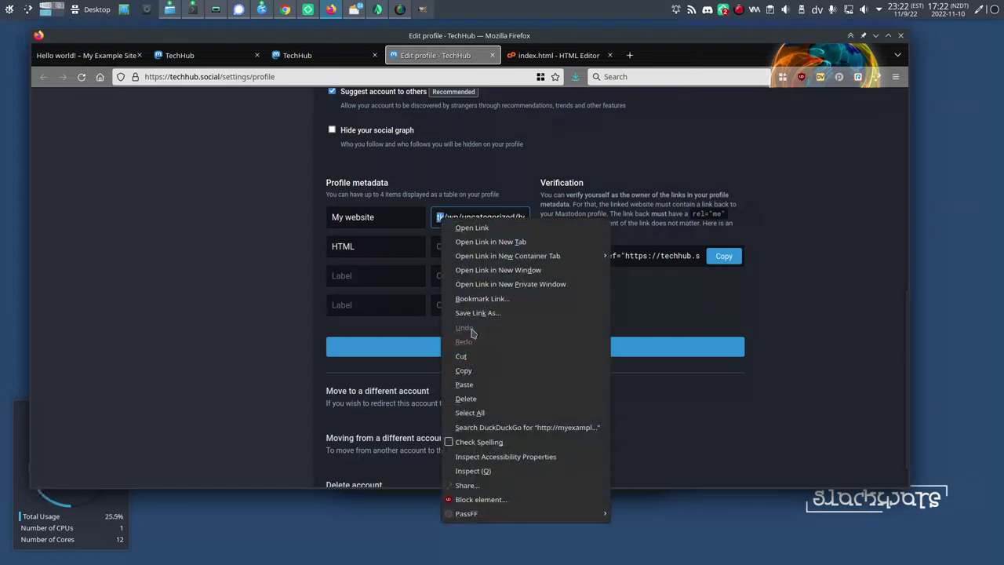
pyautogui.click(477, 369)
pyautogui.click(461, 247)
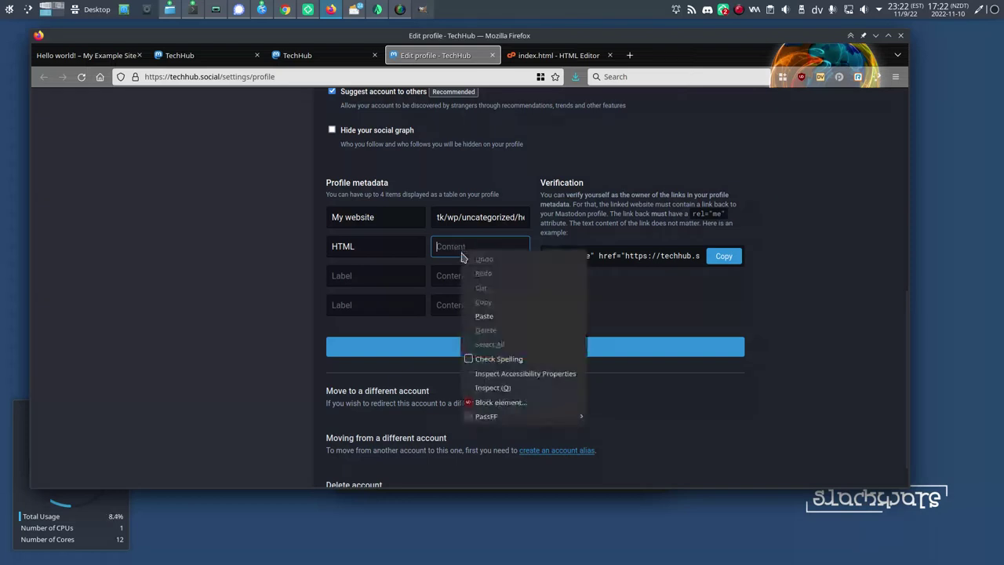
pyautogui.rightClick(462, 251)
pyautogui.click(484, 316)
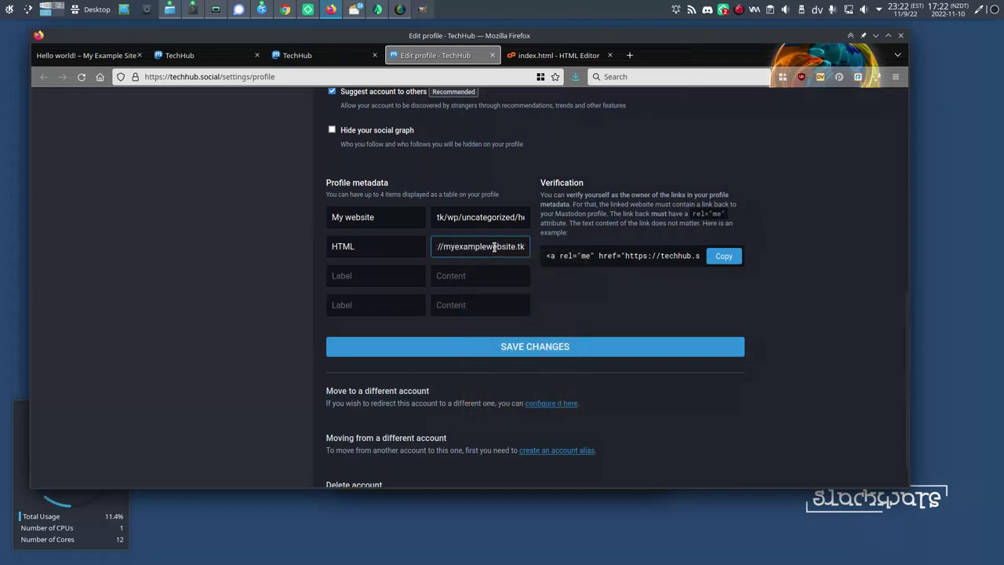
pyautogui.click(713, 256)
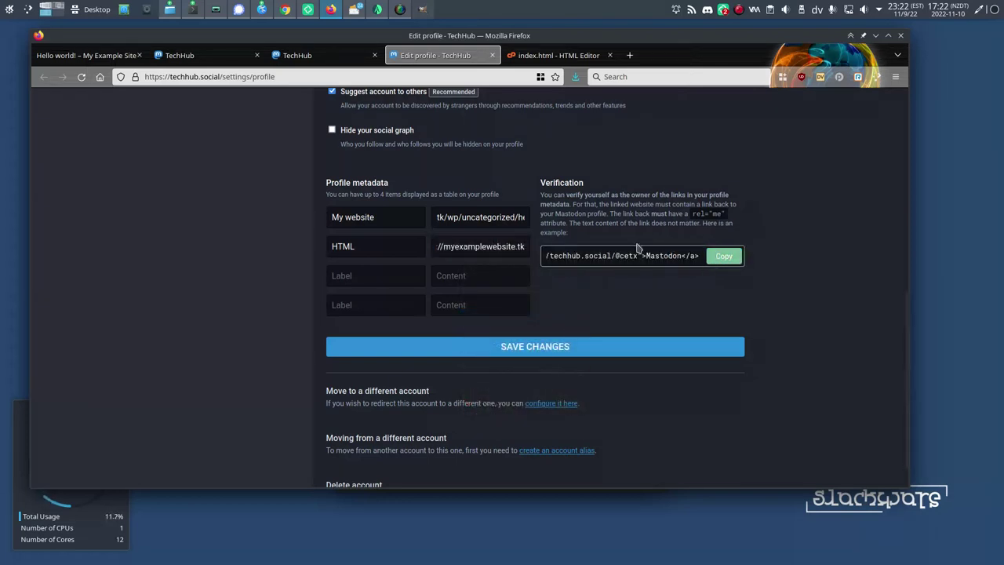
# - Save the profile metadata, then recopy the rel="me" snippet and save again
pyautogui.click(561, 350)
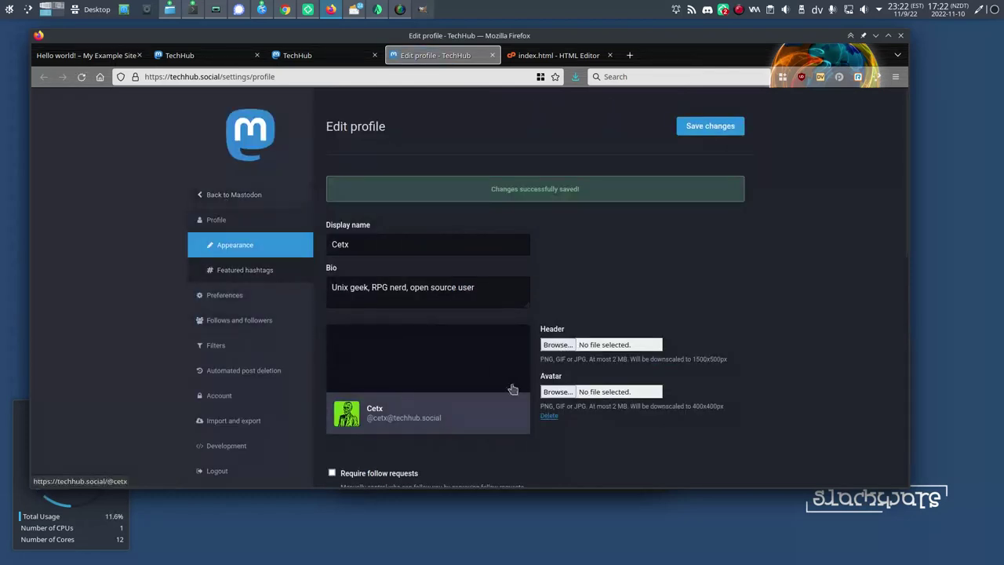
pyautogui.scroll(-10, 512, 389)
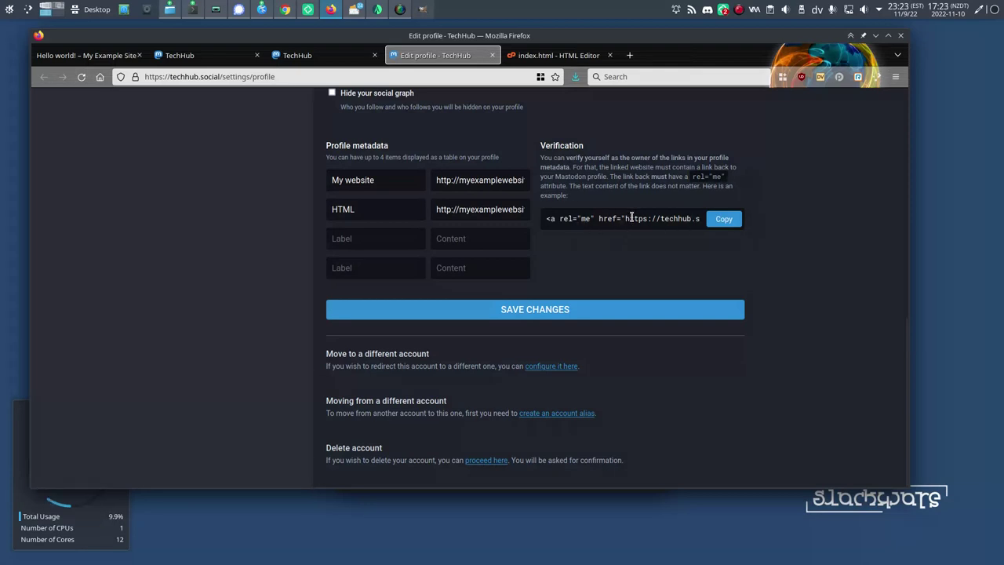
pyautogui.scroll(1, 631, 243)
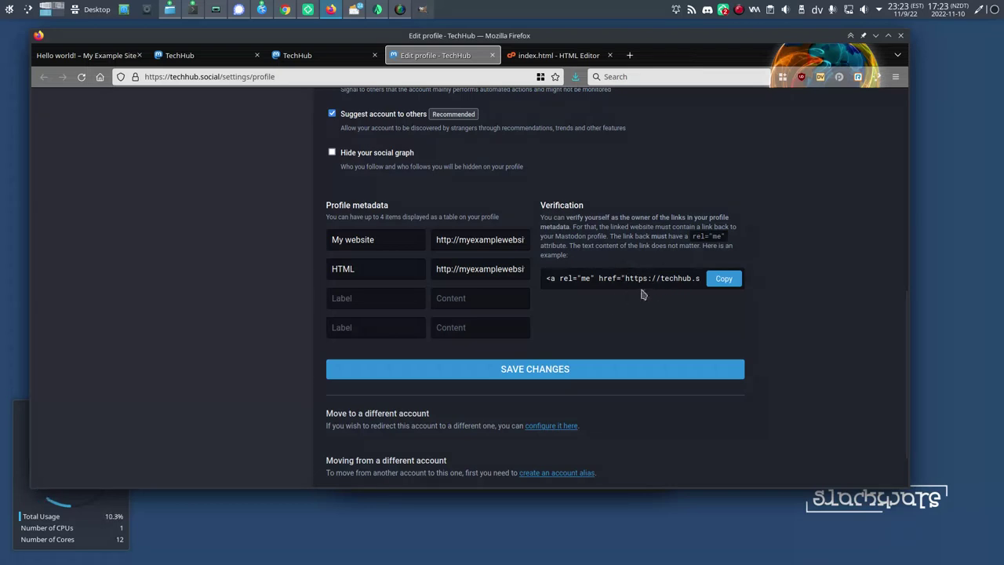
pyautogui.click(723, 279)
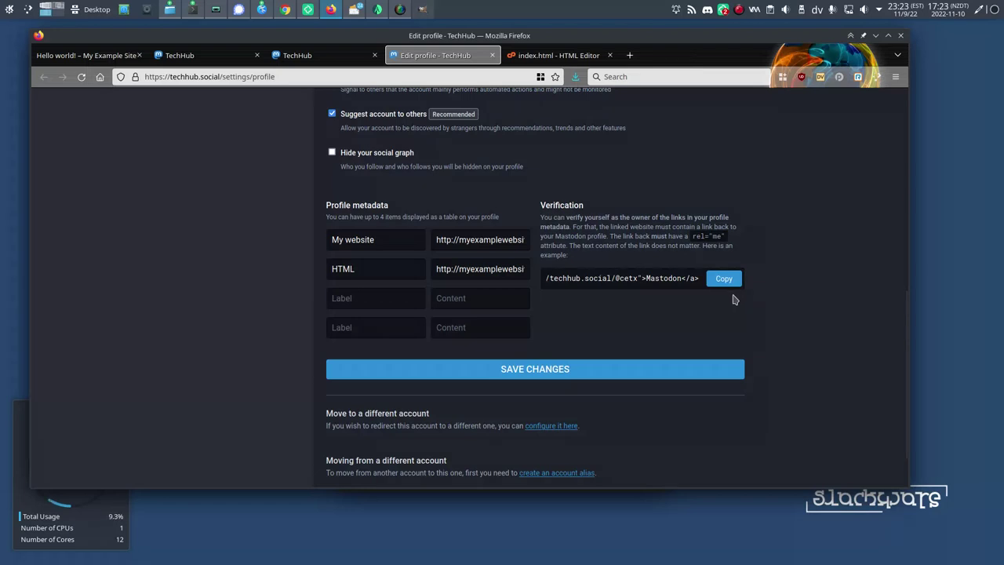
pyautogui.click(533, 372)
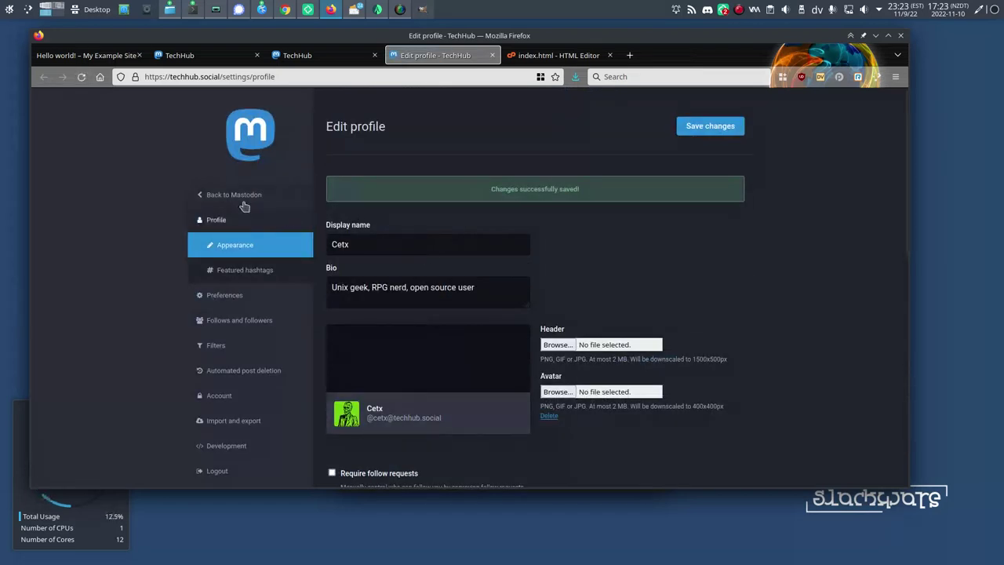
# - Return to Mastodon and open your profile to view the new, unverified HTML link
pyautogui.click(243, 196)
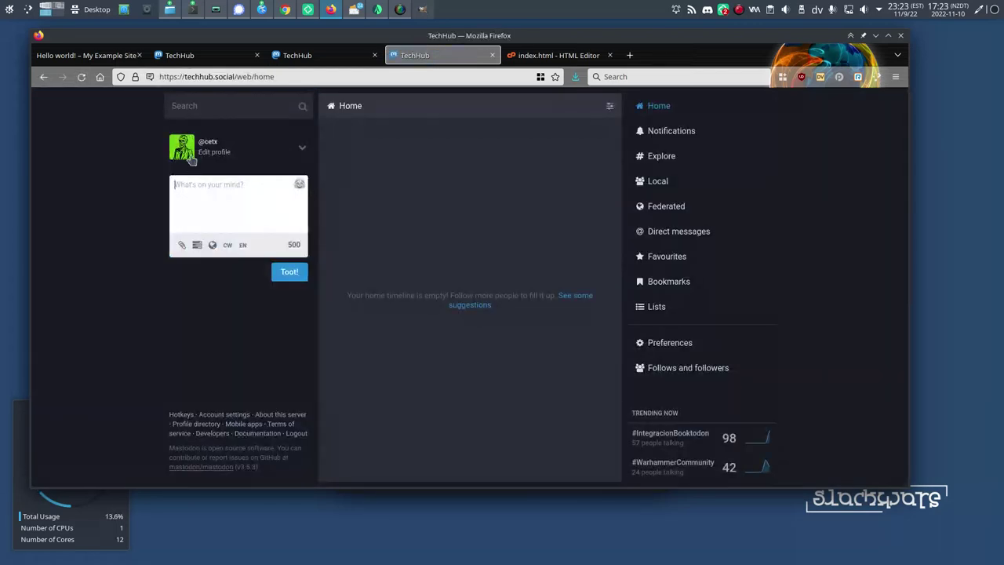
pyautogui.click(212, 141)
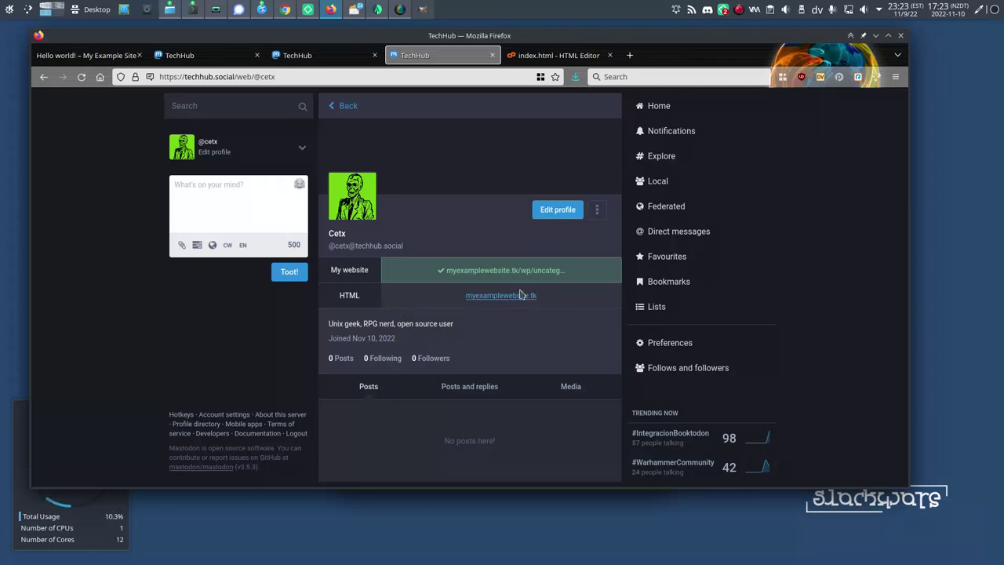
# - Add a 'Visit me on Mastodon' rel="me" link paragraph to index.html's footer and save
pyautogui.click(561, 57)
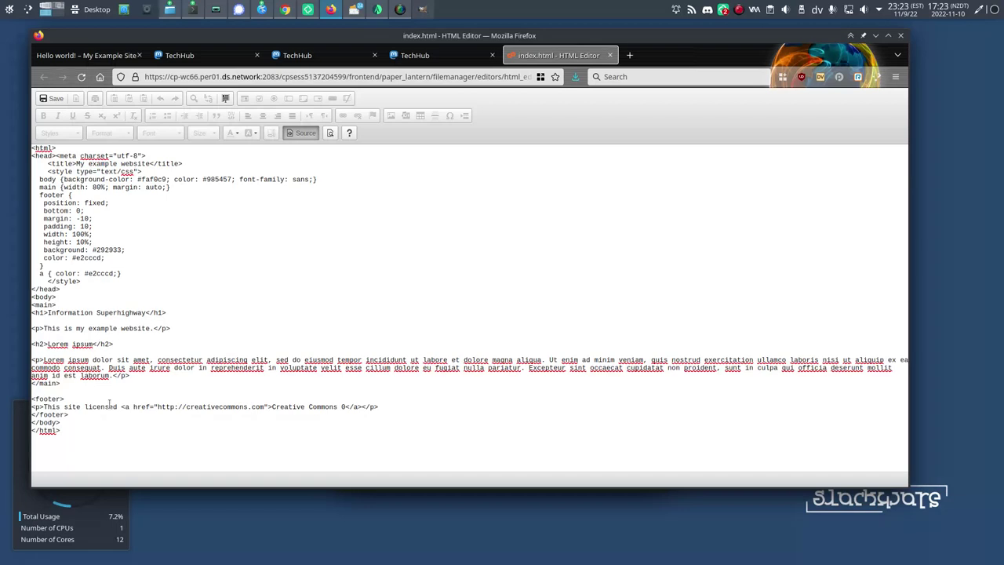
pyautogui.press('Return')
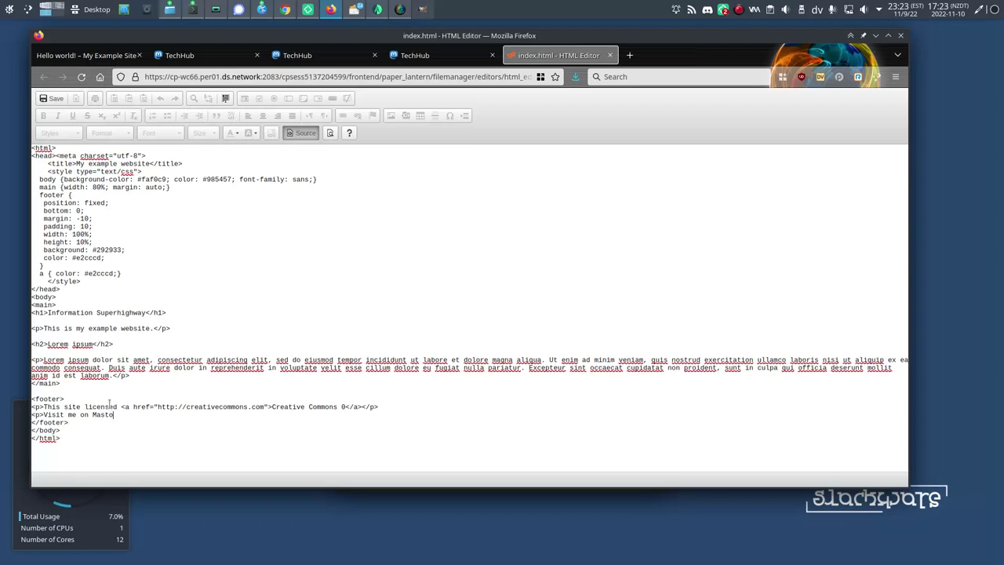
pyautogui.hotkey('ctrl', 'v')
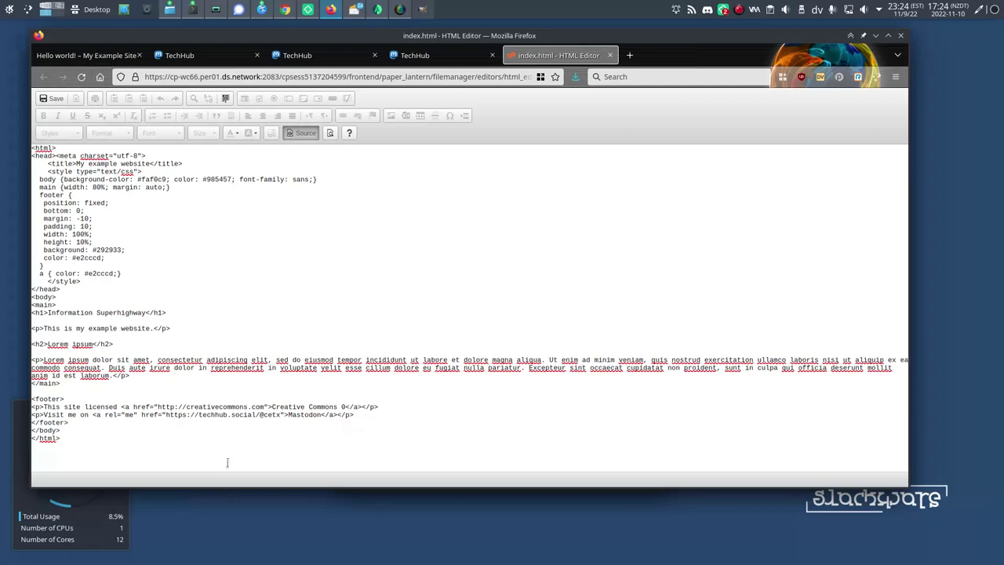
pyautogui.click(43, 102)
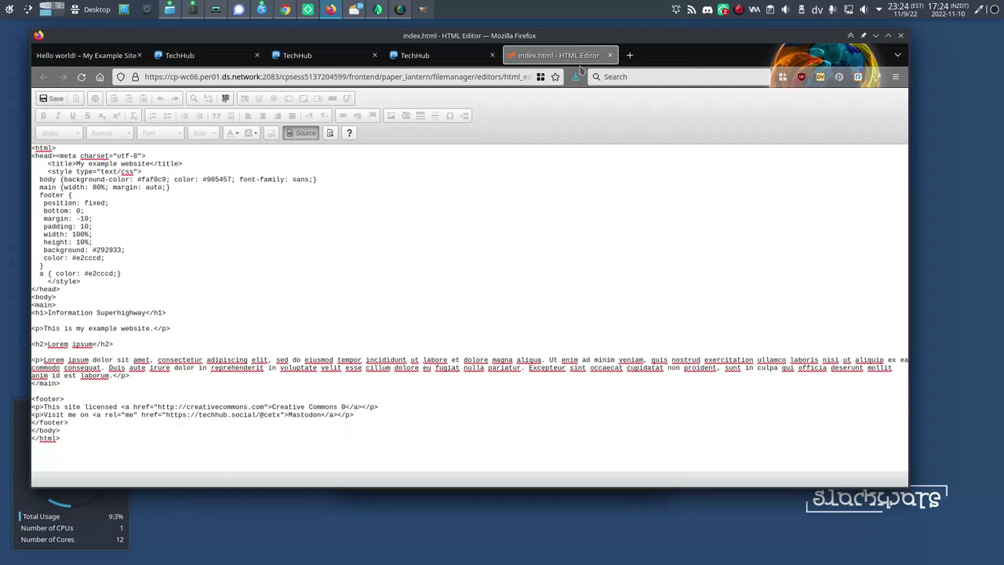
# - Load myexamplewebsite.tk in a new browser tab
pyautogui.click(630, 54)
pyautogui.write('myexampl')
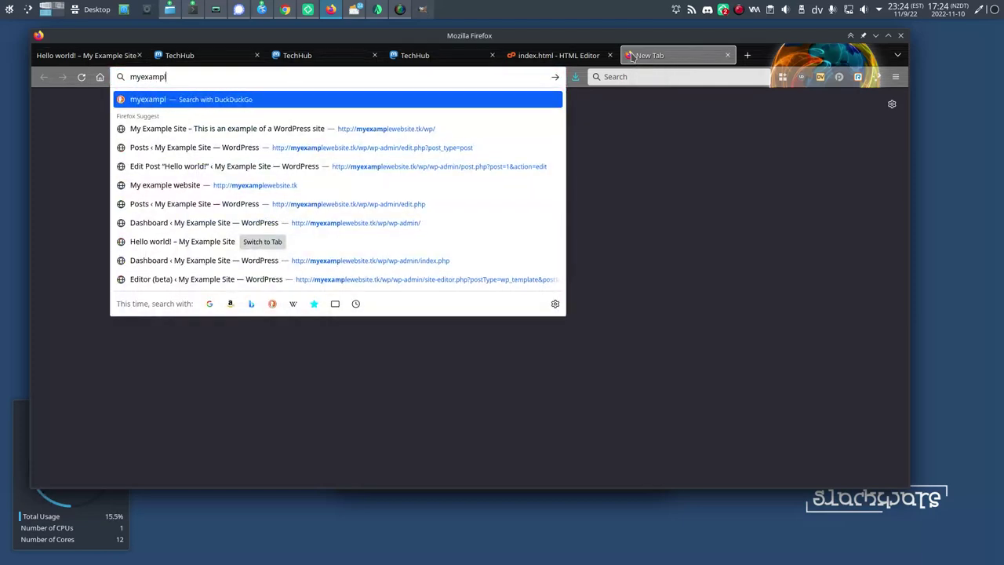
pyautogui.write('ewebsite.t')
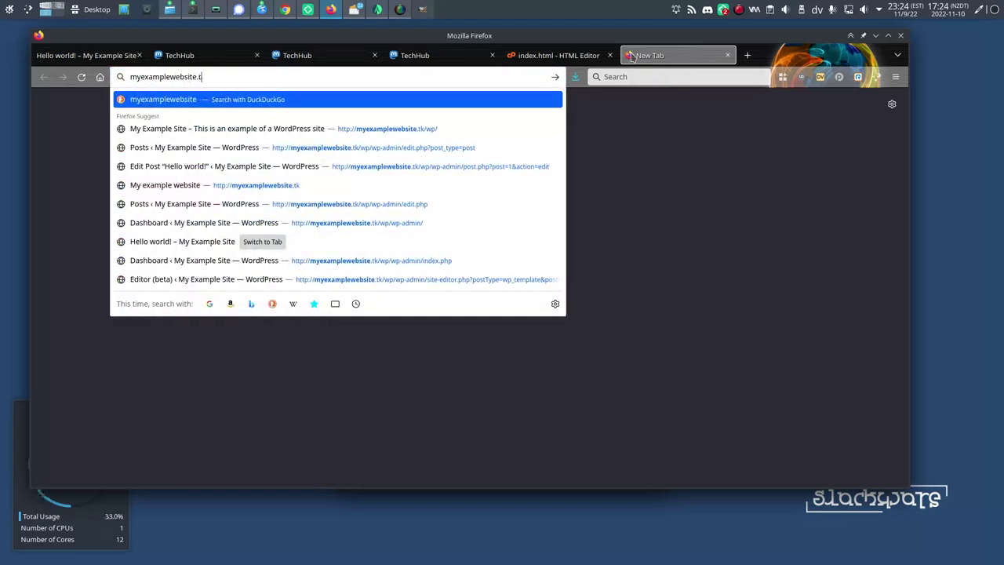
pyautogui.write('k')
pyautogui.press('Return')
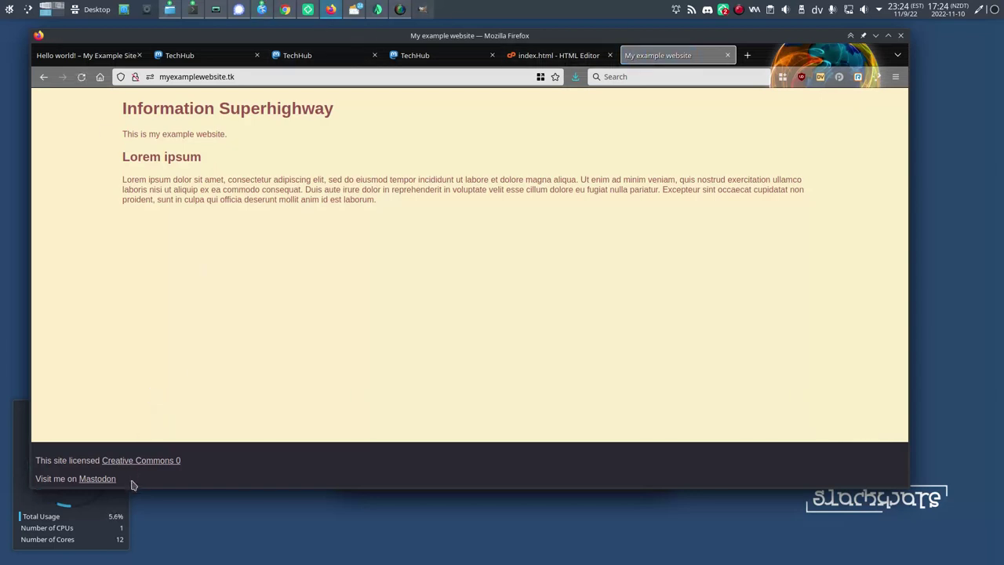
# - Follow the site's 'Visit me on Mastodon' footer link, then close the profile tab
pyautogui.tripleClick(68, 481)
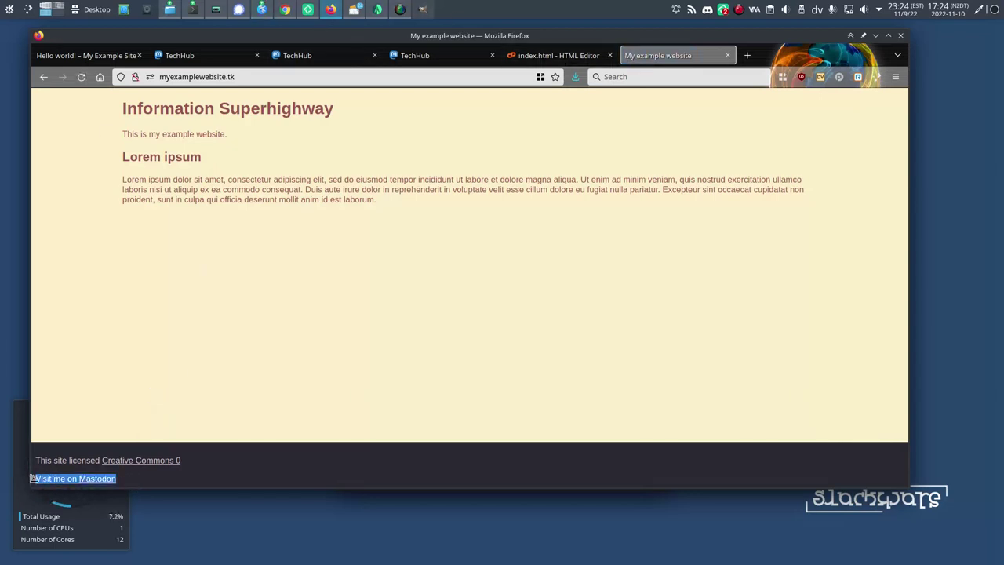
pyautogui.click(162, 421)
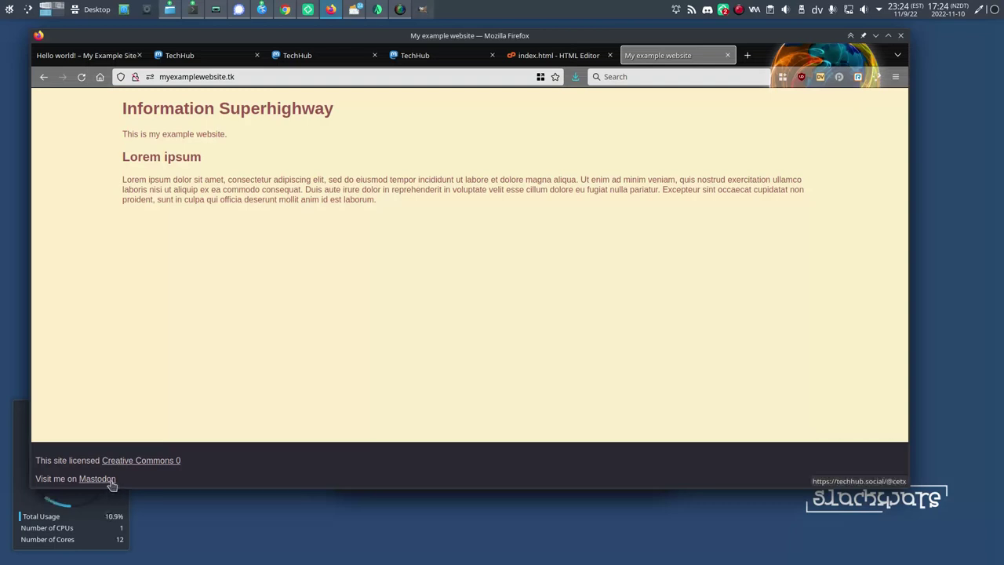
pyautogui.click(110, 482)
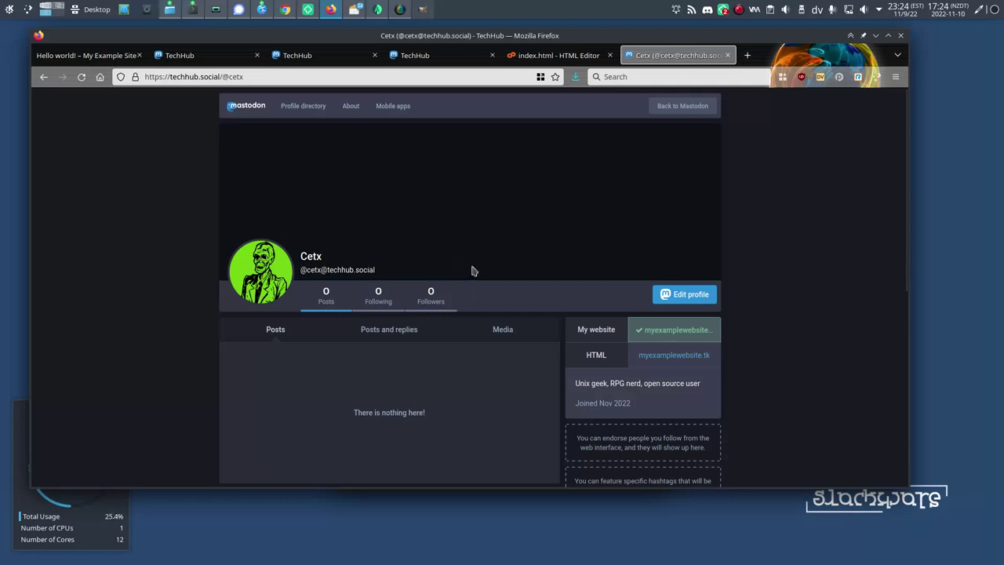
pyautogui.click(727, 55)
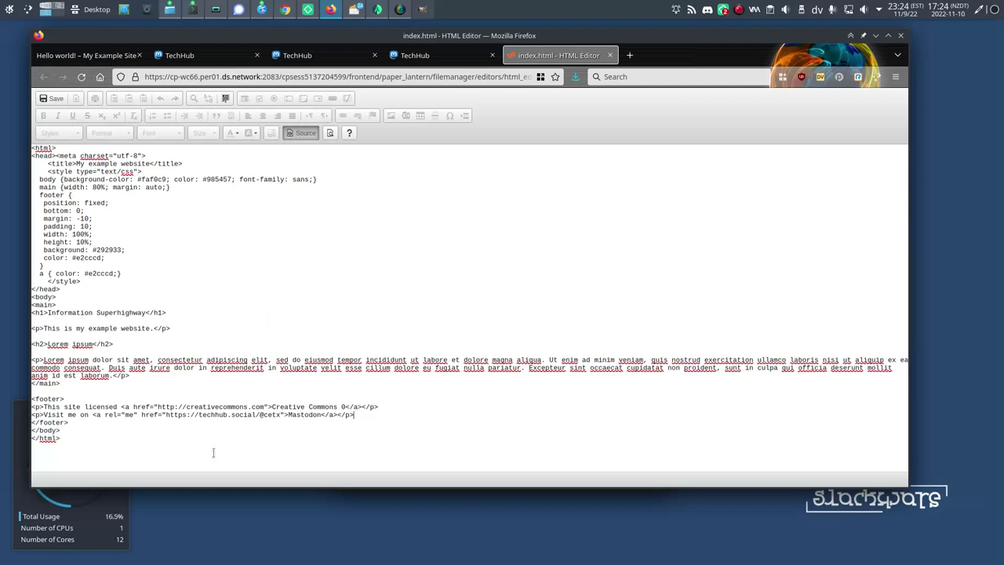
pyautogui.moveTo(101, 414); pyautogui.dragTo(138, 415)
pyautogui.click(183, 450)
# - Reload the Mastodon profile tab to recheck the links' verification
pyautogui.click(415, 56)
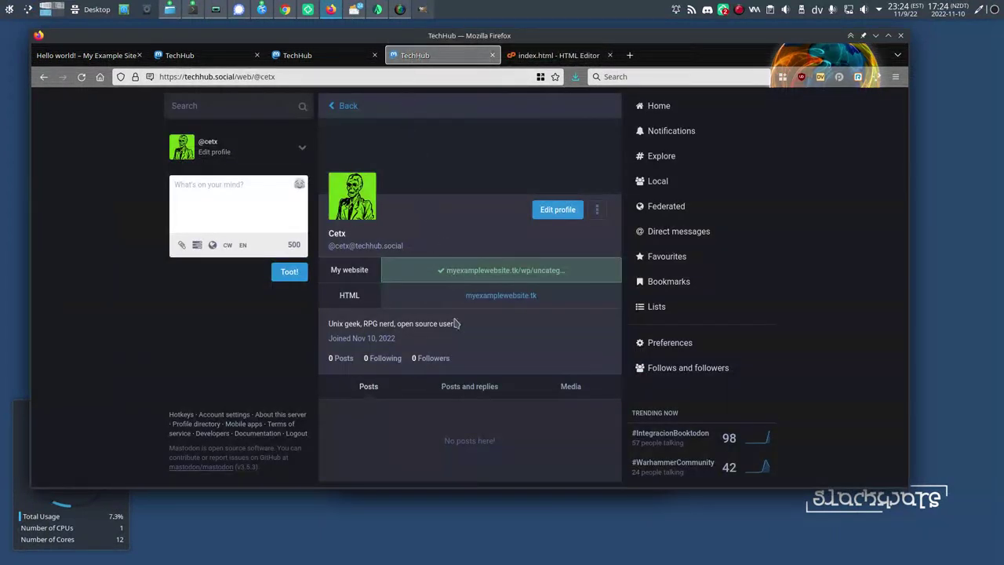
pyautogui.click(81, 77)
# - Change the HTML metadata link to myexamplewebsite.tk/index.html, save, and return to the timeline
pyautogui.click(543, 210)
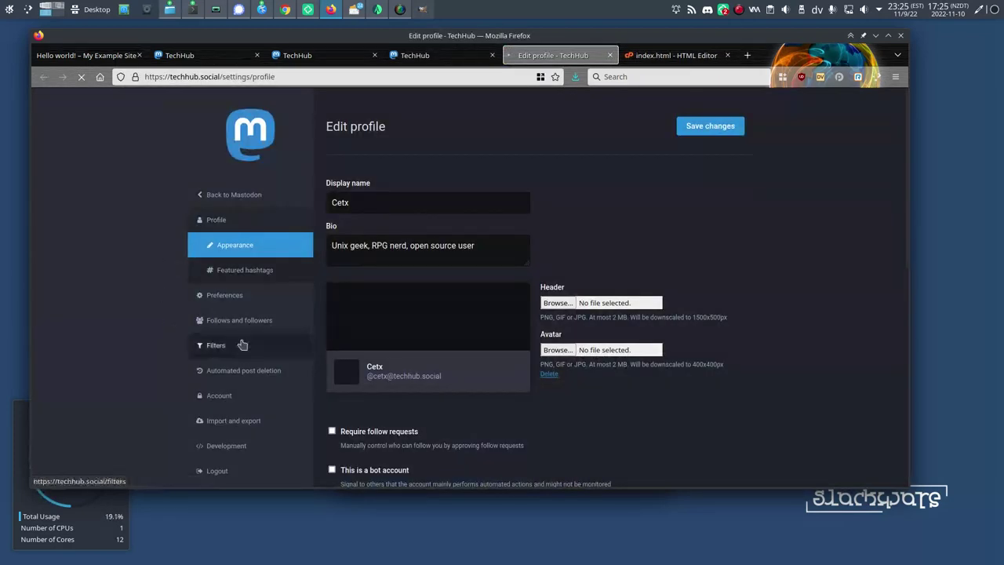
pyautogui.scroll(-4, 463, 368)
pyautogui.scroll(-2, 495, 358)
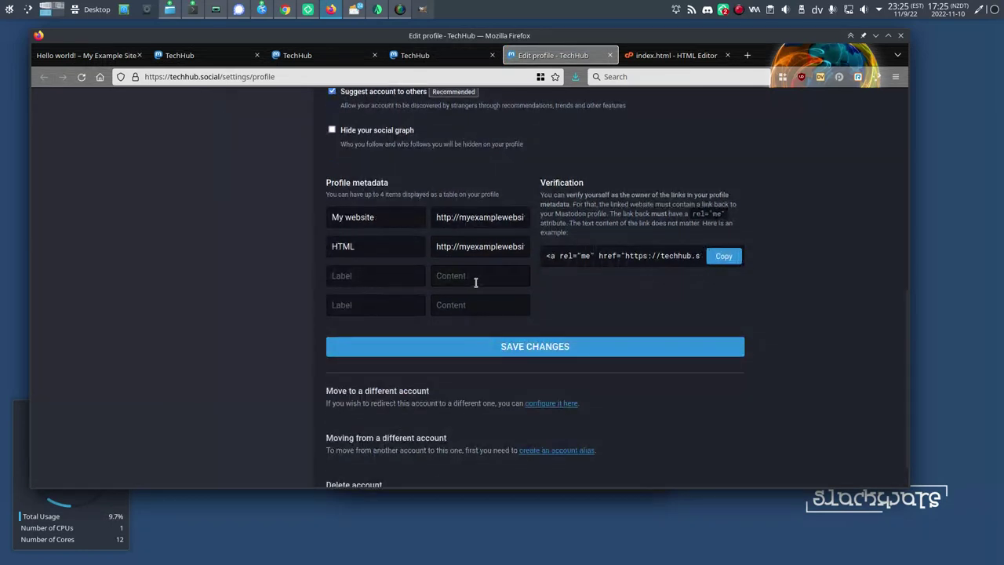
pyautogui.click(471, 248)
pyautogui.press('End')
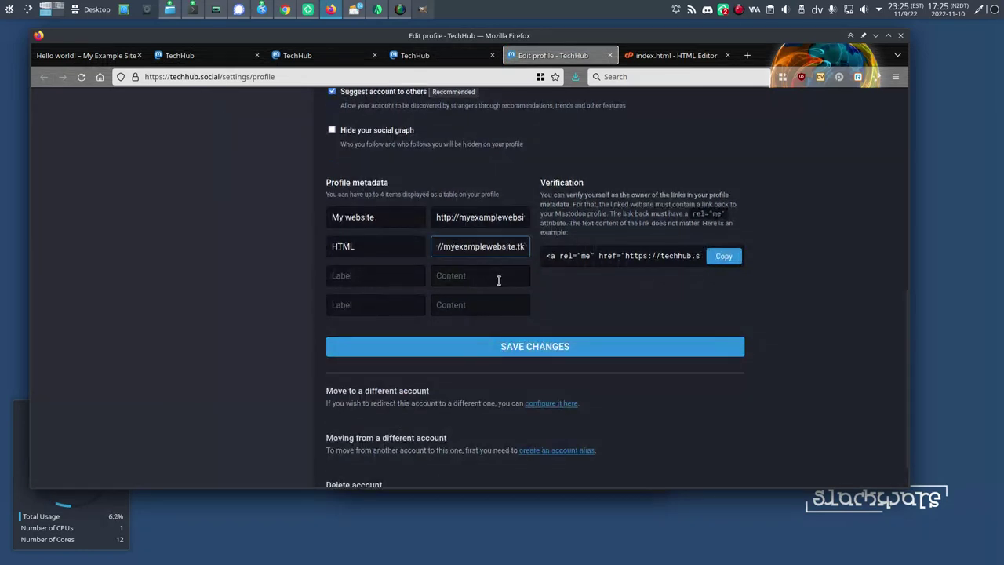
pyautogui.write('/')
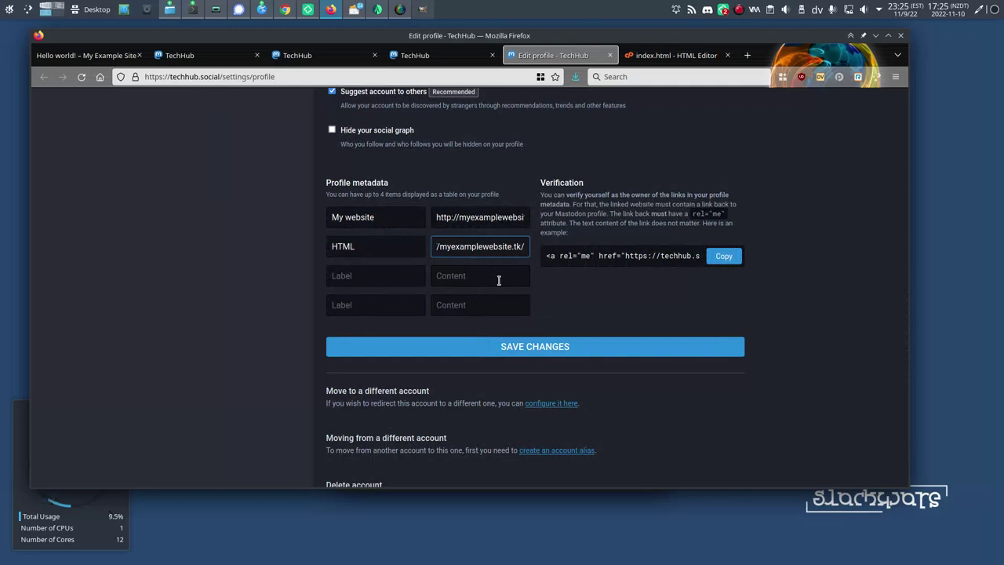
pyautogui.write('index.html')
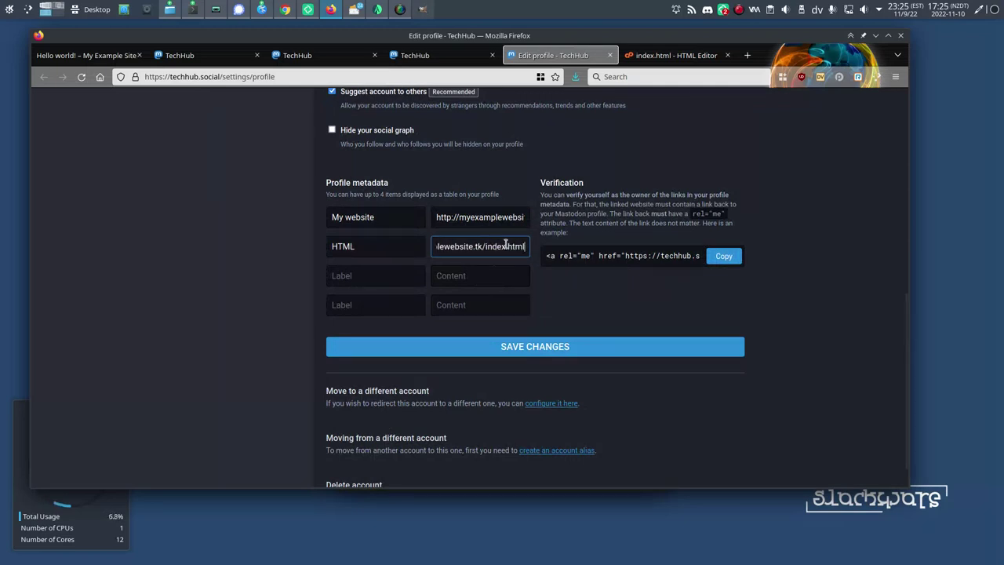
pyautogui.click(556, 347)
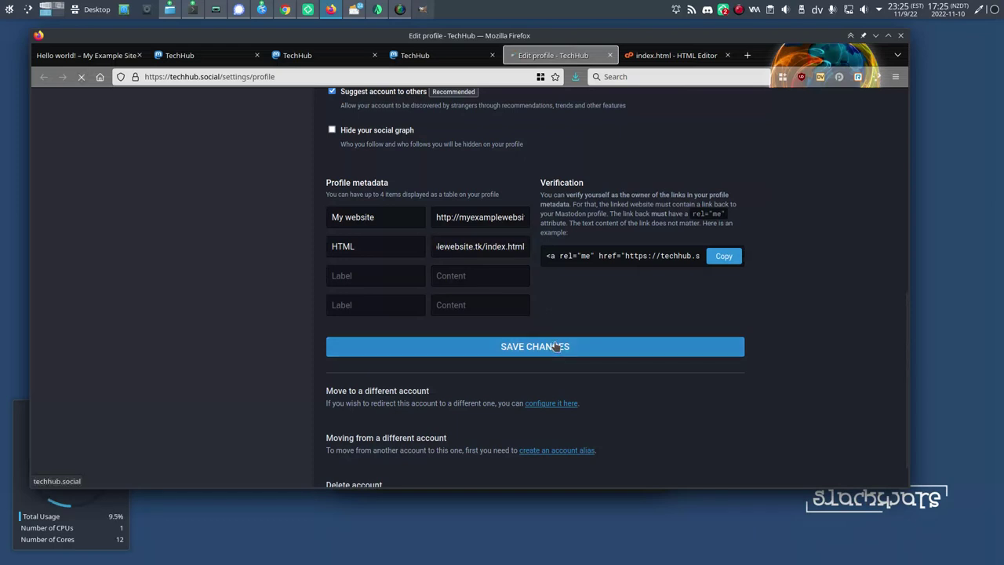
pyautogui.click(248, 196)
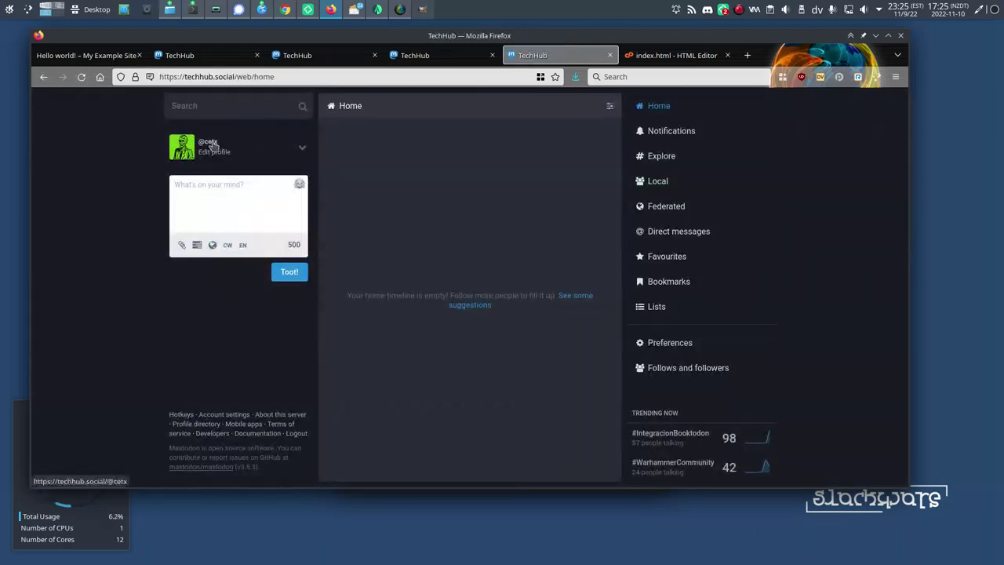
# - Open your profile to confirm My website and the index.html link both show checkmarks
pyautogui.click(211, 143)
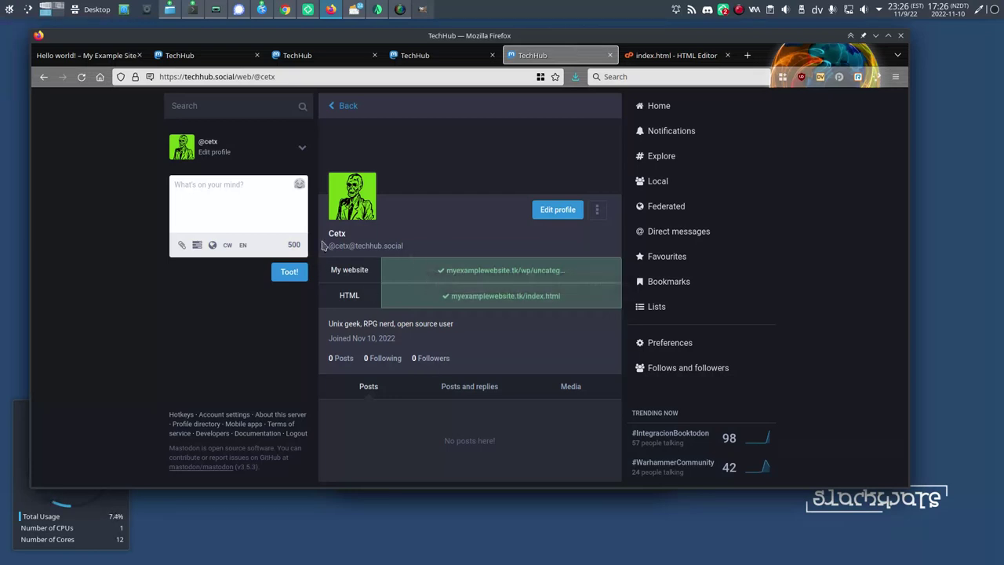
# - Copy the example rel="me" link code from Edit profile, save, and return to the timeline
pyautogui.click(553, 209)
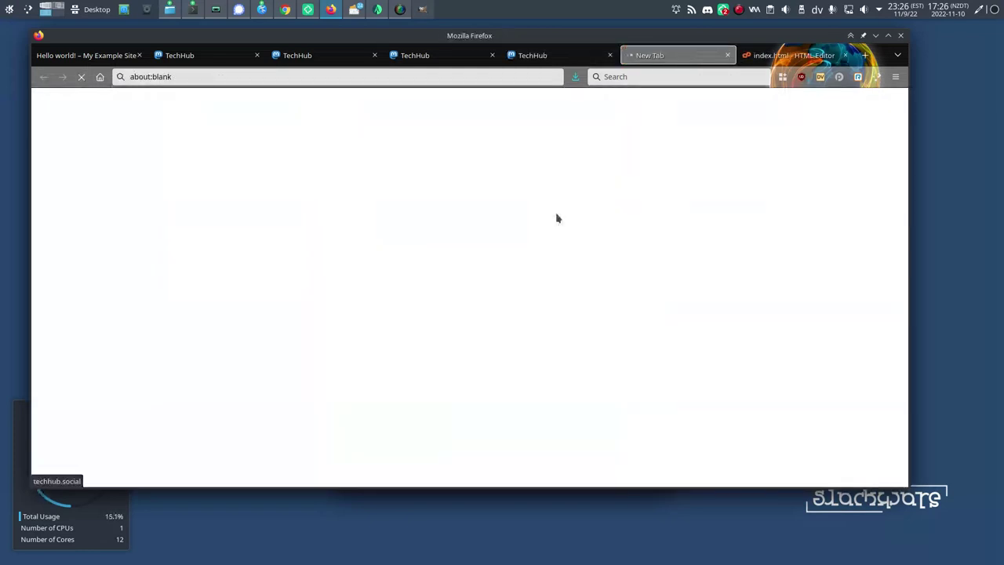
pyautogui.scroll(-4, 618, 371)
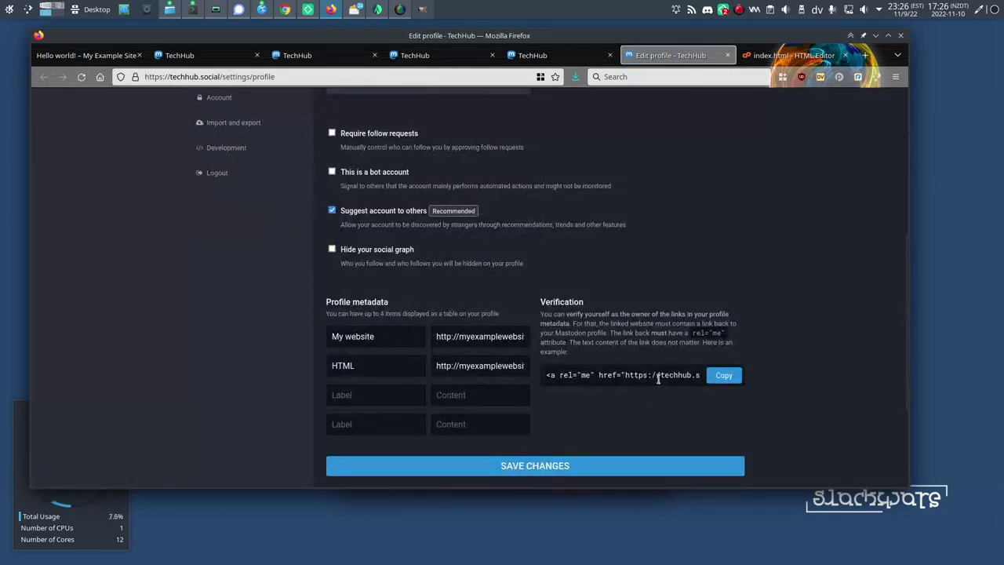
pyautogui.click(725, 377)
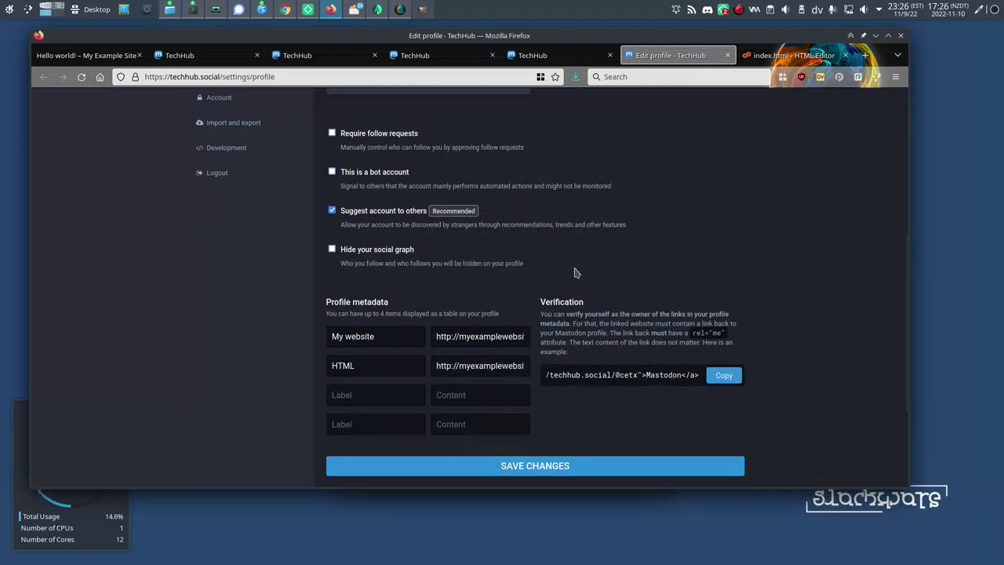
pyautogui.click(545, 465)
pyautogui.click(205, 197)
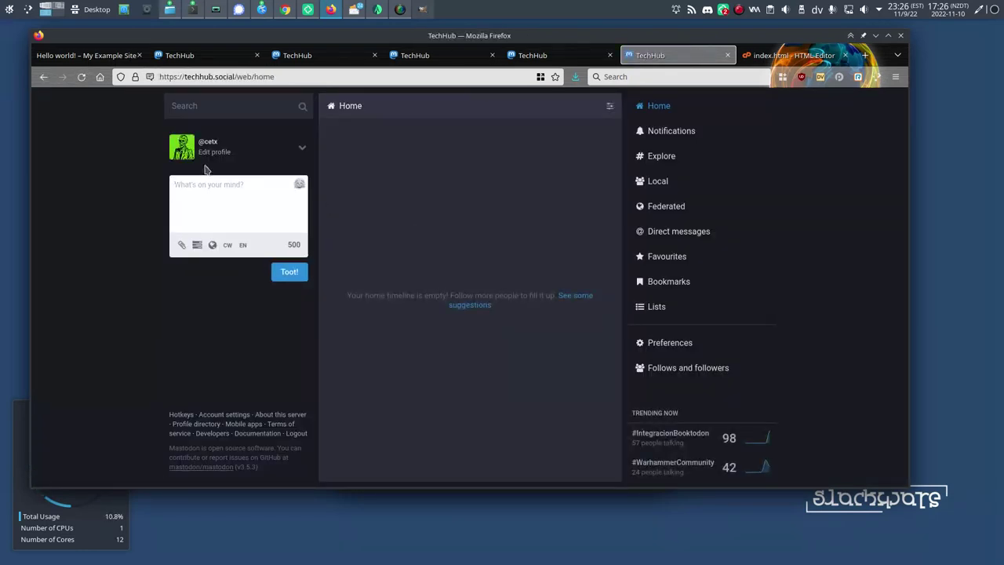
pyautogui.click(213, 144)
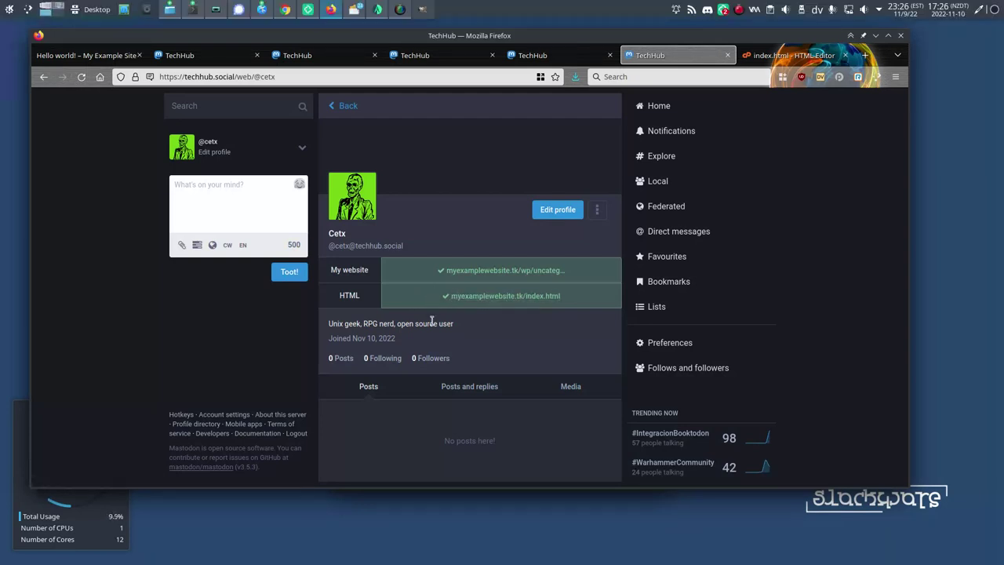
# - In Edit profile, change the HTML link's path from index.html to verified.html
pyautogui.click(554, 211)
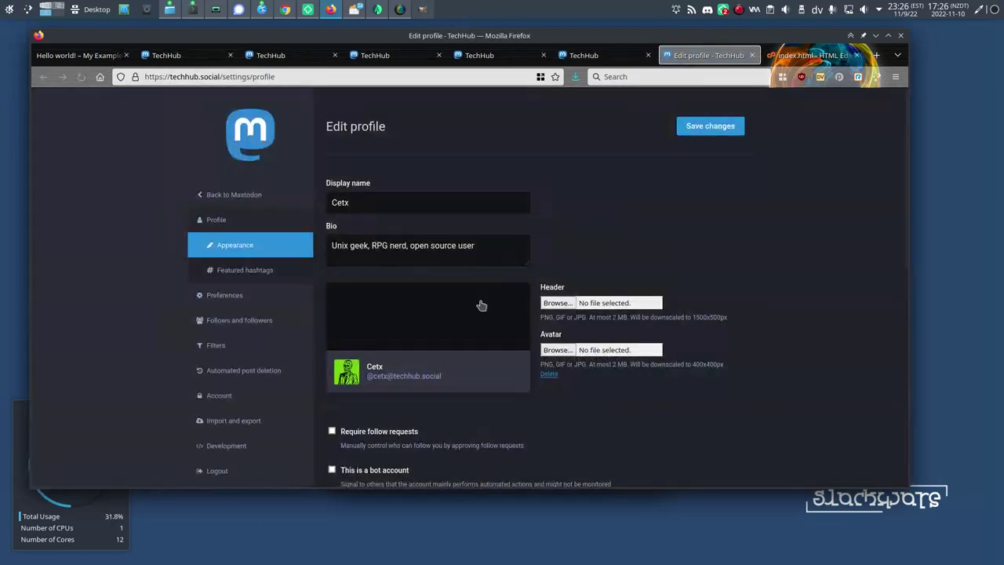
pyautogui.scroll(-8, 476, 298)
pyautogui.click(483, 246)
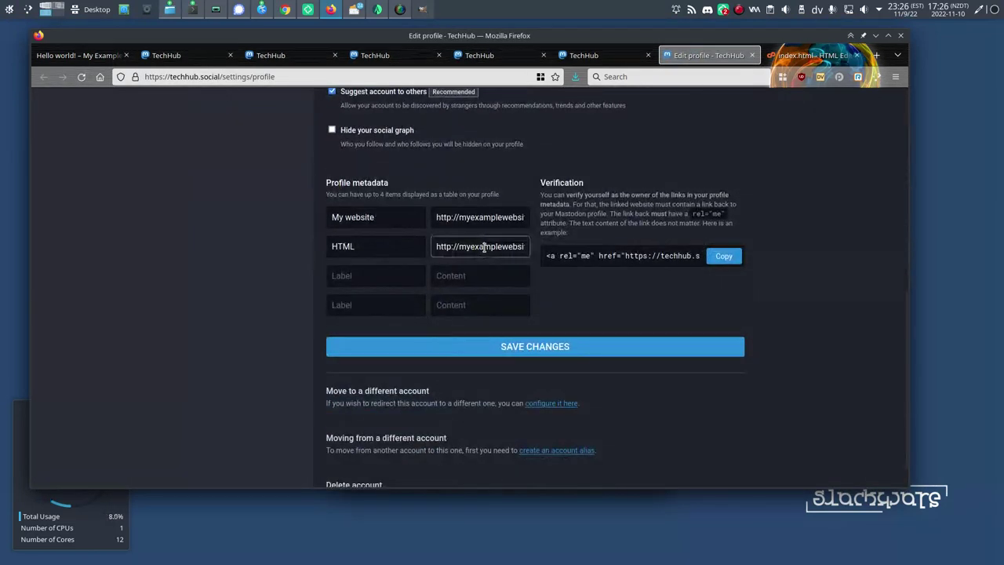
pyautogui.press('Right')
pyautogui.press('Right')
pyautogui.press('Right')
pyautogui.press('Right')
pyautogui.press('Right')
pyautogui.press('Right')
pyautogui.press('Right')
pyautogui.press('Right')
pyautogui.press('Right')
pyautogui.press('Right')
pyautogui.press('Right')
pyautogui.press('Right')
pyautogui.press('Right')
pyautogui.press('Right')
pyautogui.press('Right')
pyautogui.press('Right')
pyautogui.press('Right')
pyautogui.press('Right')
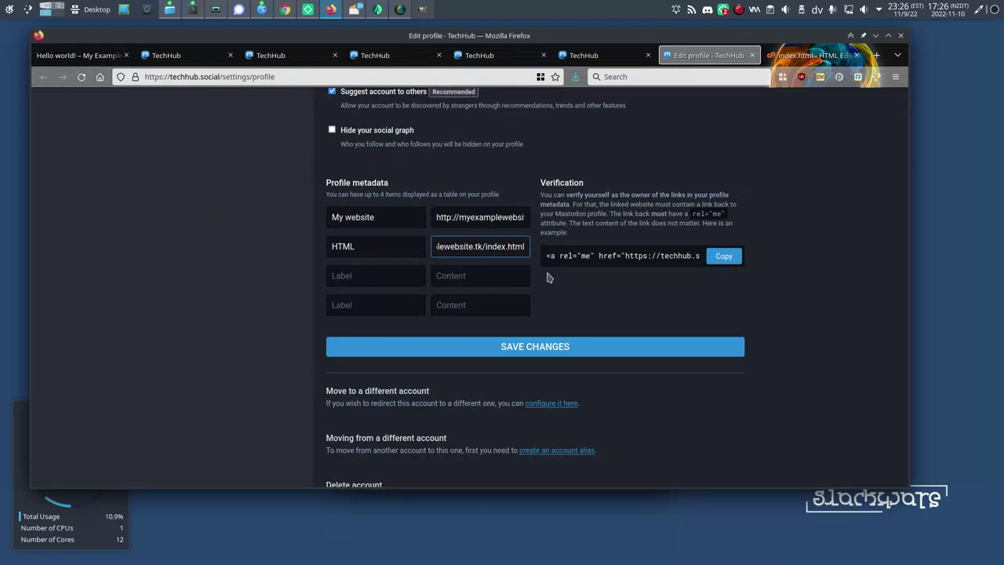
pyautogui.press('Left')
pyautogui.press('Left')
pyautogui.press('Left')
pyautogui.press('Left')
pyautogui.press('BackSpace')
pyautogui.press('BackSpace')
pyautogui.press('BackSpace')
pyautogui.press('BackSpace')
pyautogui.press('BackSpace')
pyautogui.press('BackSpace')
pyautogui.write('v')
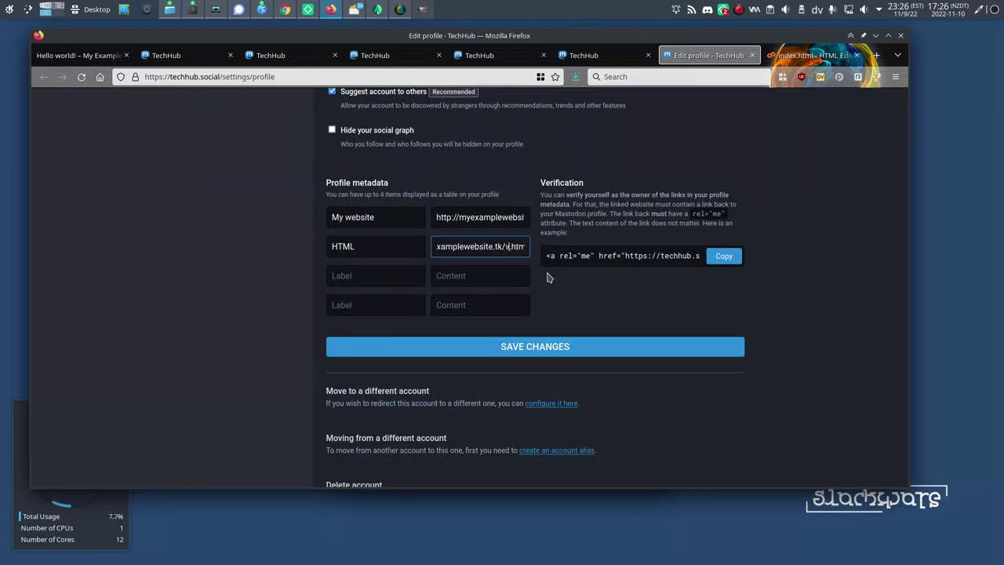
pyautogui.write('erified')
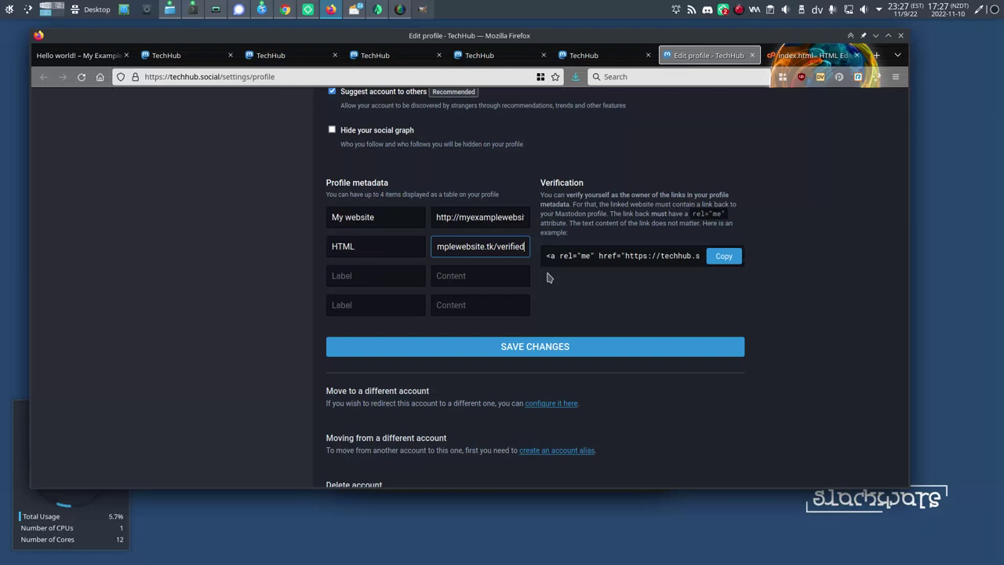
pyautogui.write('.html')
# - Revert the HTML link to myexamplewebsite.tk/index.html and save the profile changes
pyautogui.doubleClick(490, 247)
pyautogui.press('BackSpace')
pyautogui.write('ind')
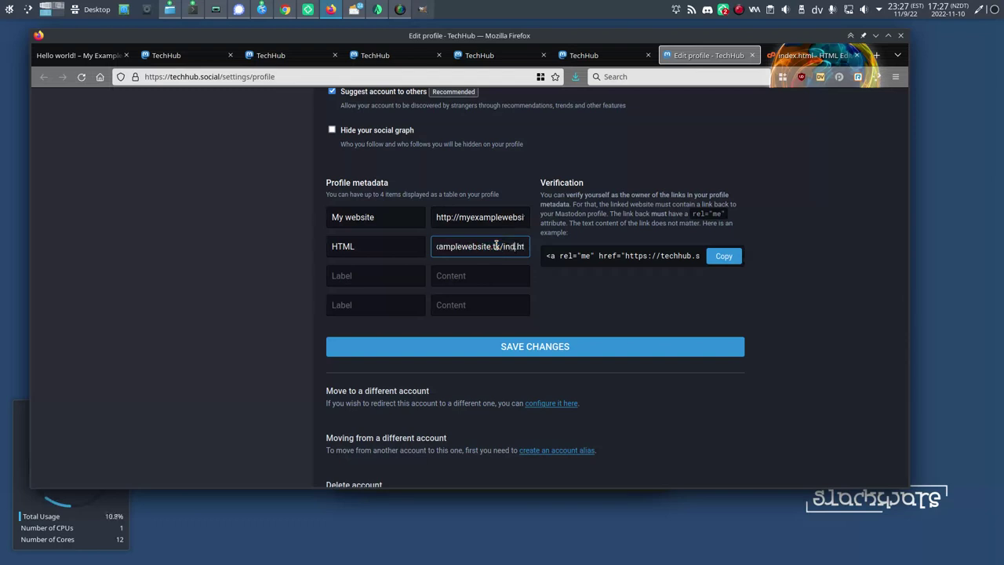
pyautogui.write('ex')
pyautogui.press('End')
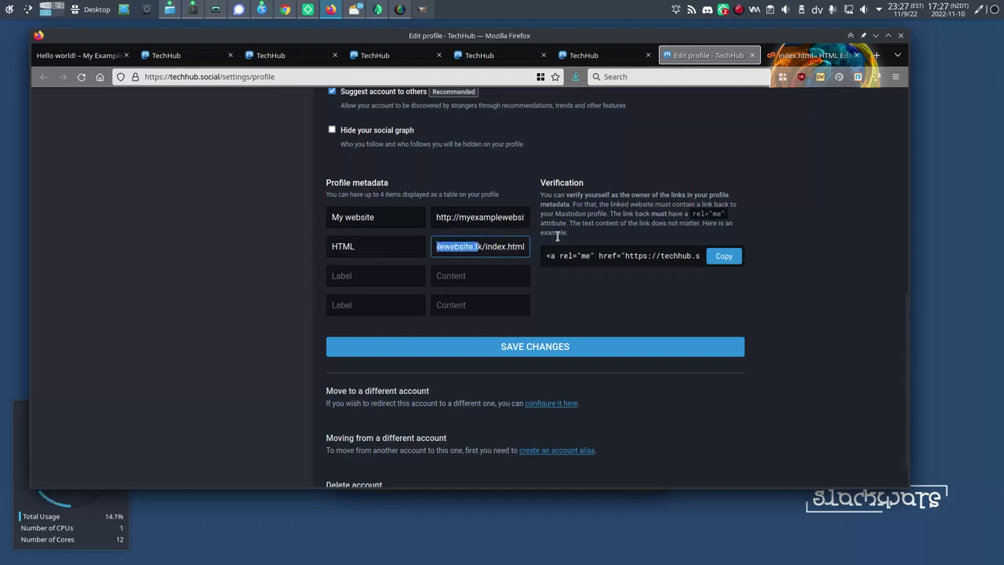
pyautogui.click(536, 352)
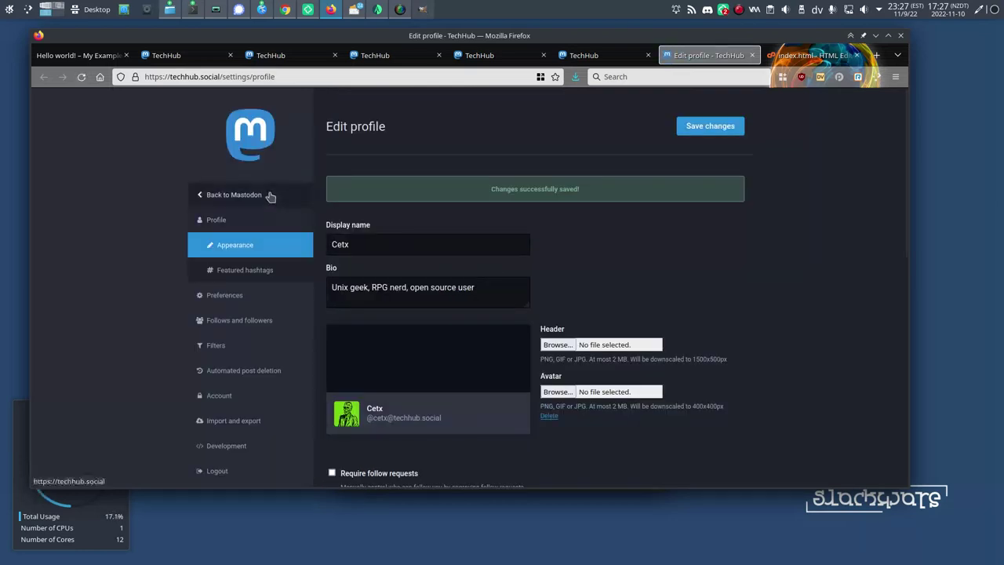
pyautogui.click(269, 194)
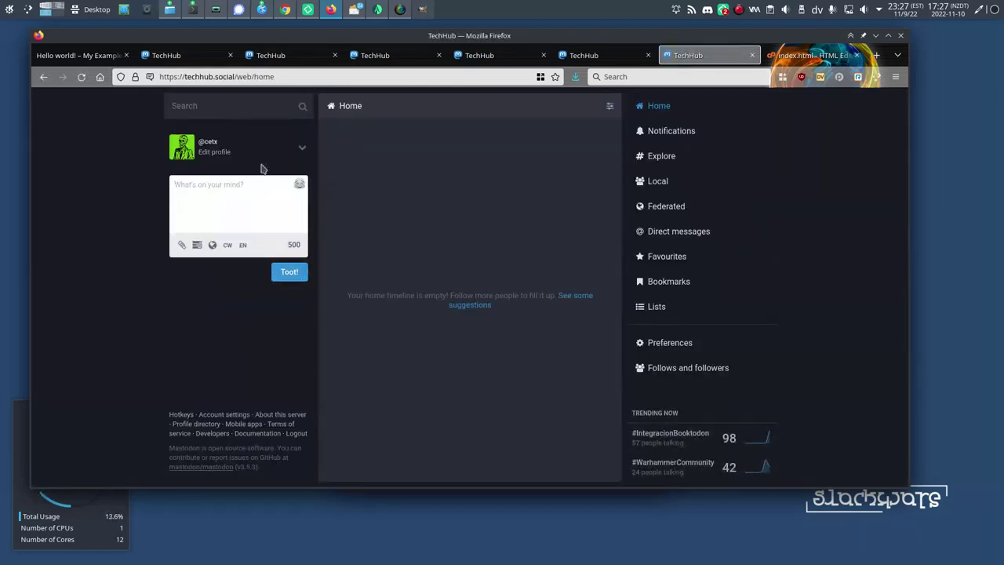
pyautogui.click(213, 142)
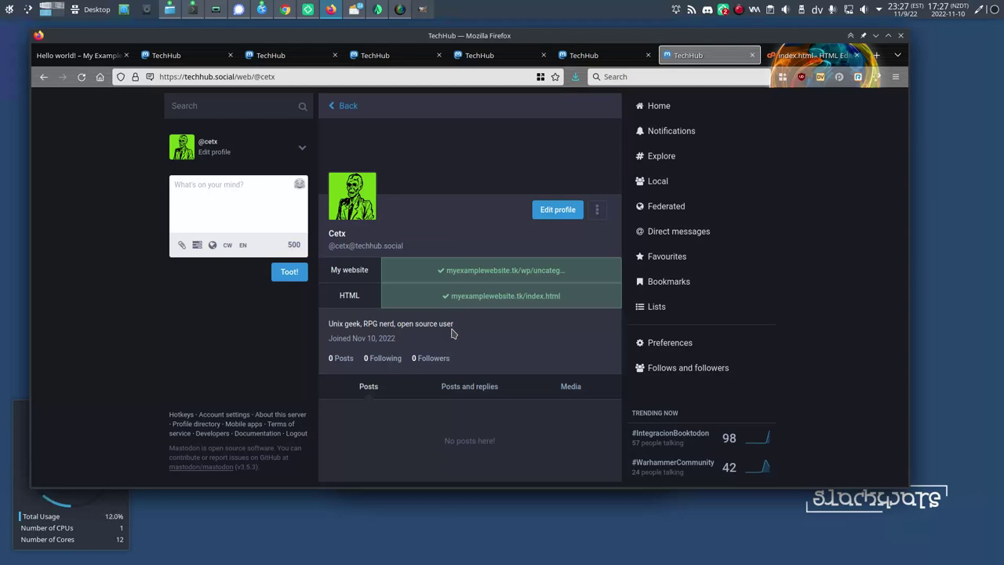
pyautogui.click(400, 9)
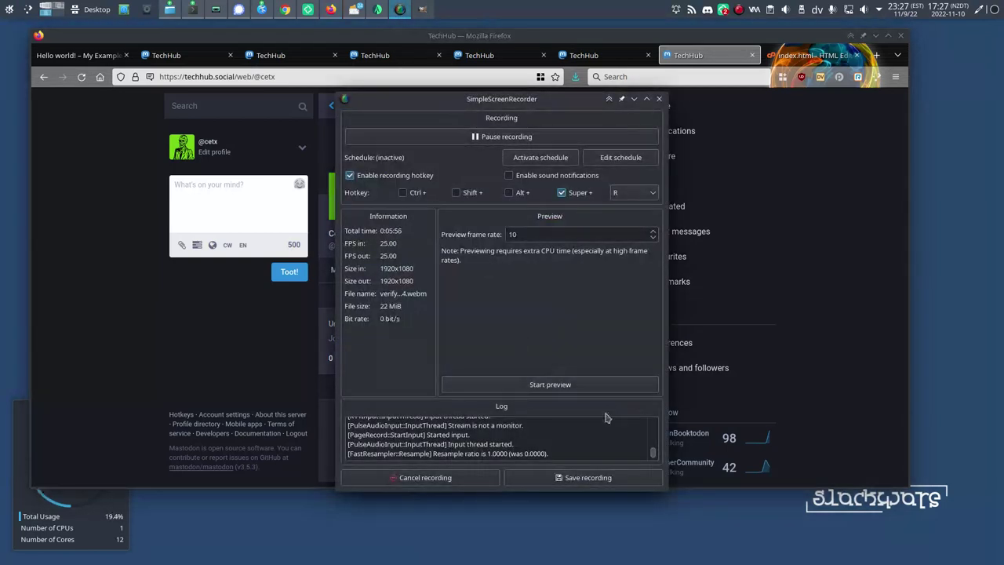